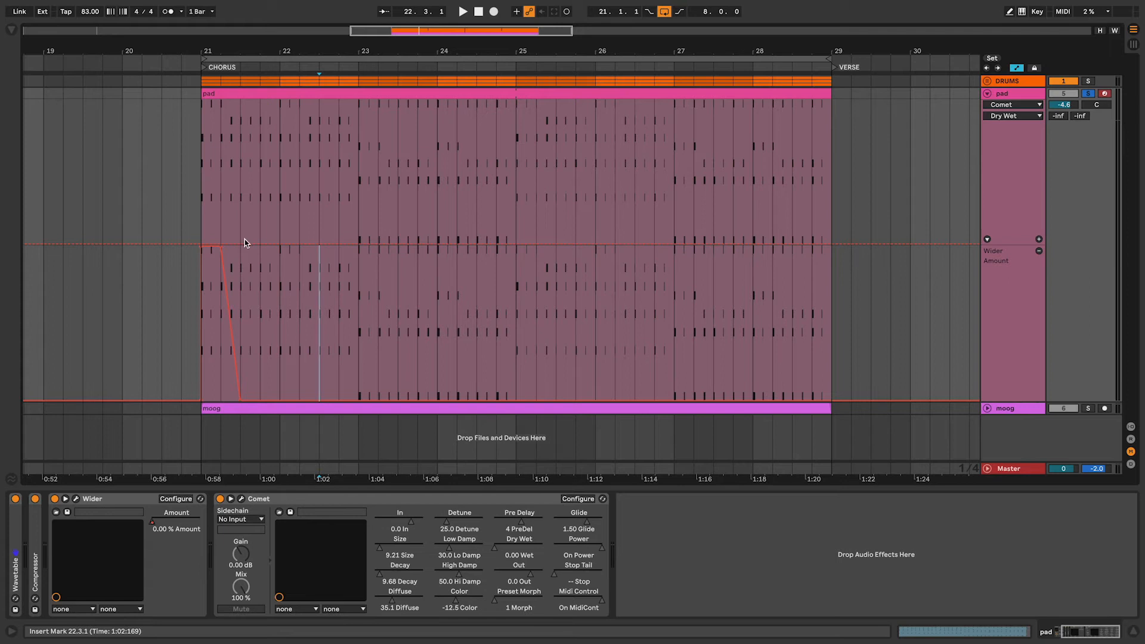
Draw Comet Dry Wet automation on the pad track that ramps up to 1.00 over beat 2 of bar 21 and holds until bar 22
{"action": "key", "text": "b"}
{"action": "left_click", "coordinate": [233, 153]}
{"action": "left_click_drag", "start_coordinate": [234, 156], "coordinate": [242, 99]}
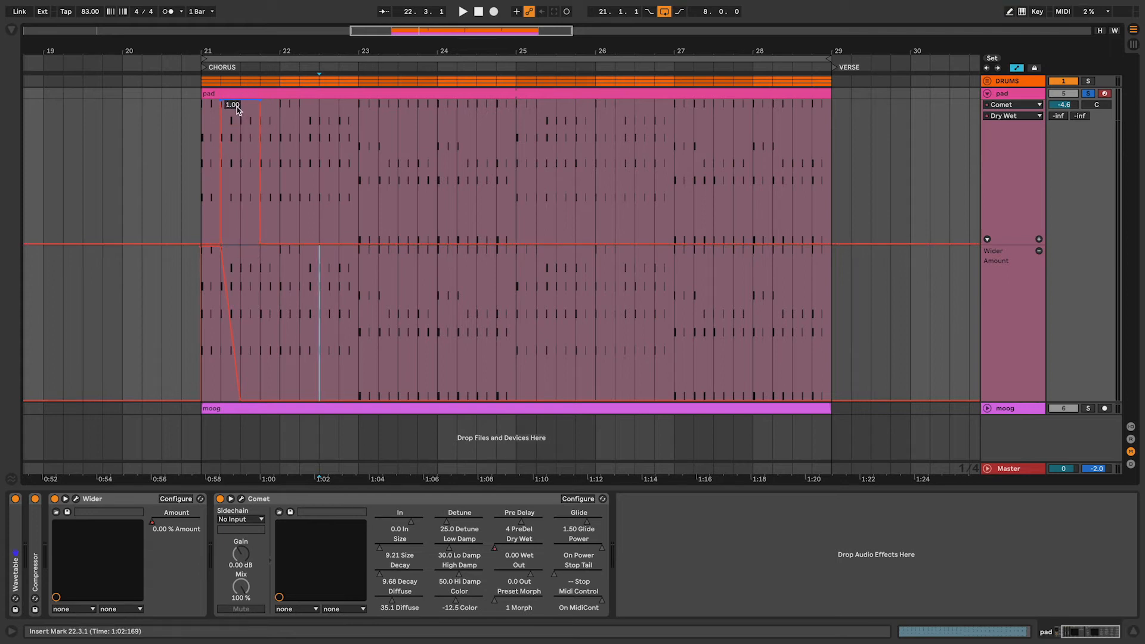
{"action": "key", "text": "b"}
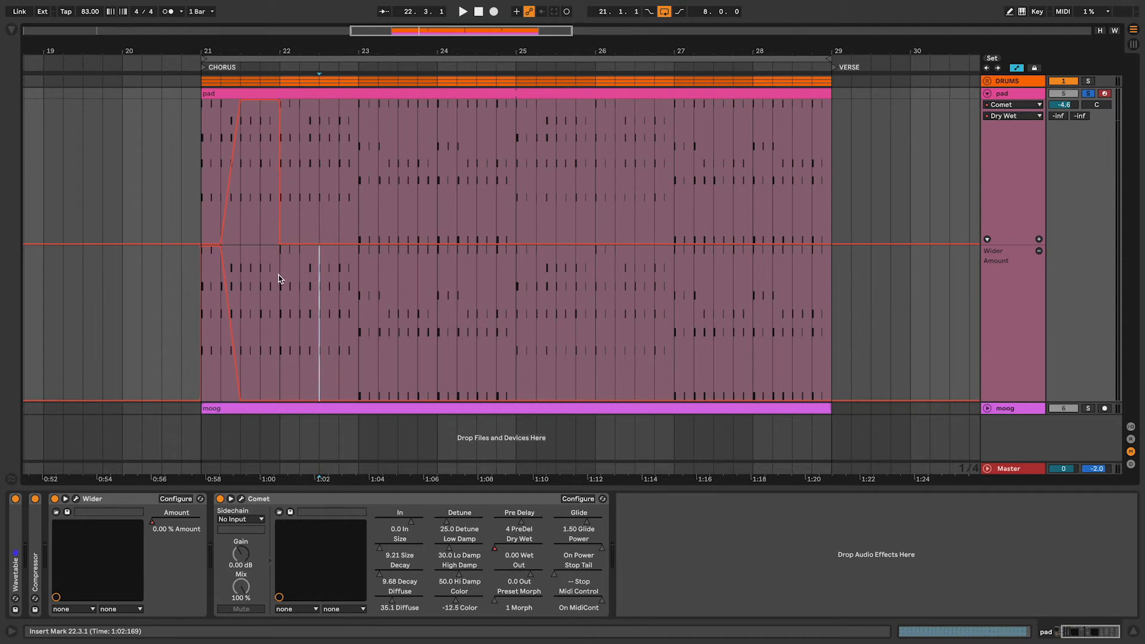
Duplicate the Wider Amount and Comet Dry Wet automation of bar 21 across every chorus bar up to bar 29
{"action": "left_click_drag", "start_coordinate": [279, 273], "coordinate": [198, 197]}
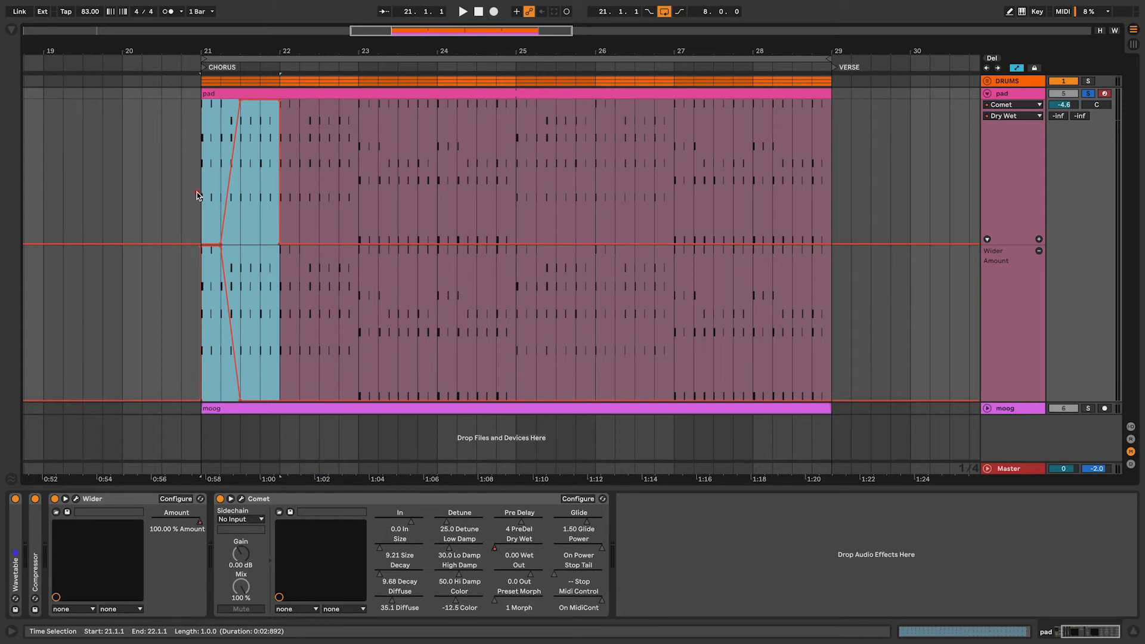
{"action": "key", "text": "ctrl+d"}
{"action": "key", "text": "ctrl+d"}
{"action": "key", "text": "ctrl+d"}
{"action": "key", "text": "ctrl+d"}
{"action": "key", "text": "ctrl+d"}
{"action": "key", "text": "ctrl+d"}
{"action": "key", "text": "ctrl+d"}
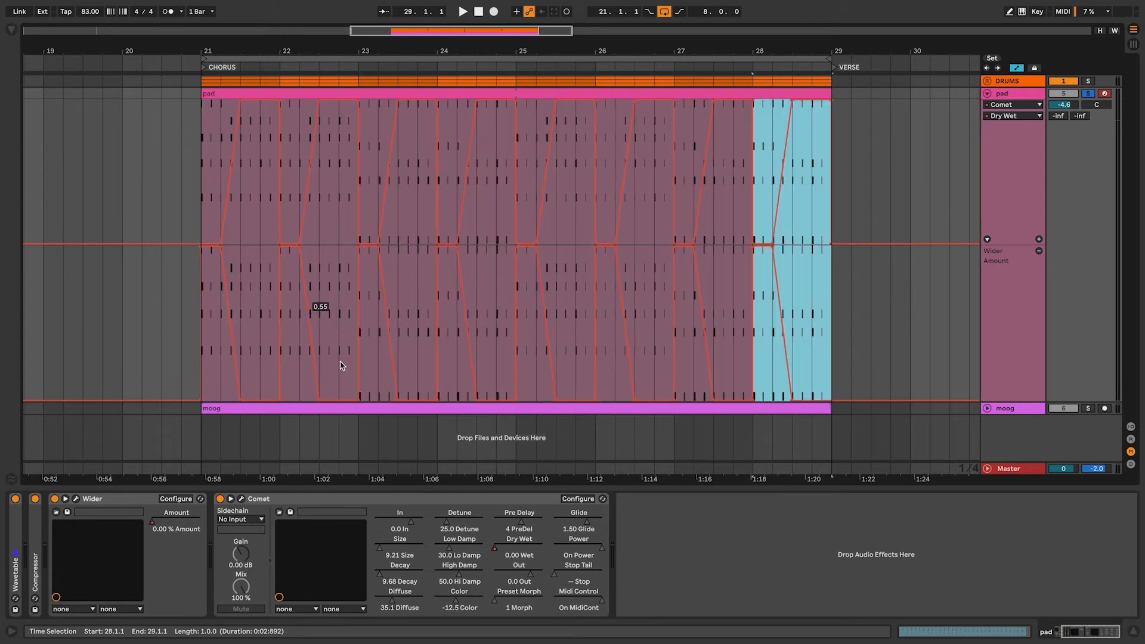
Open the Comet and Wider plug-in windows to show both effects on the pad track
{"action": "left_click", "coordinate": [241, 499]}
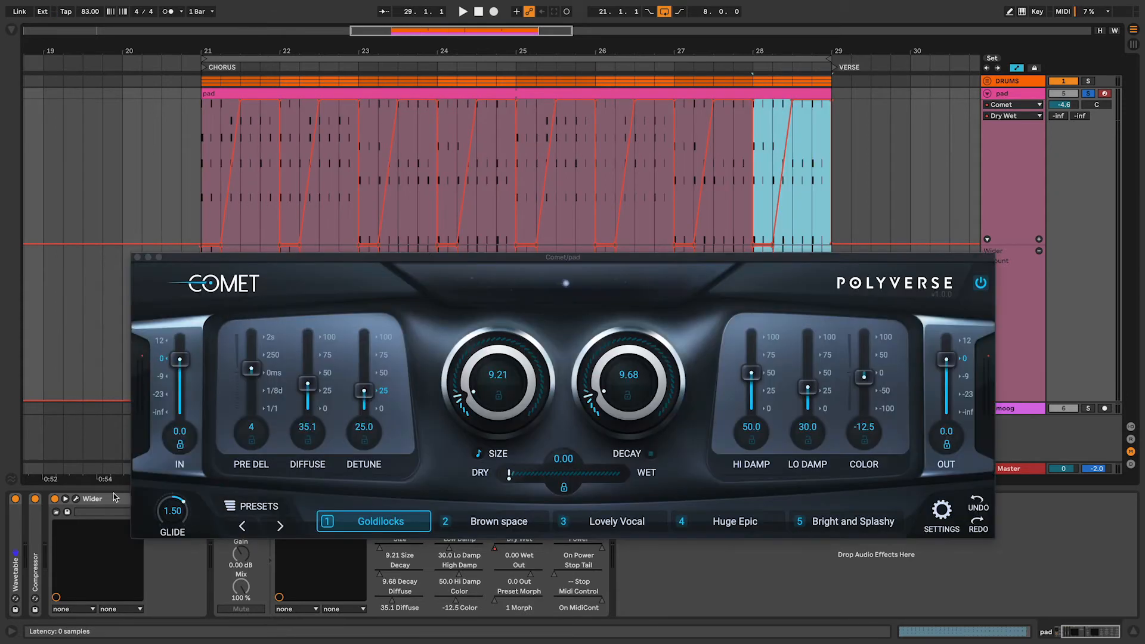
{"action": "left_click", "coordinate": [75, 500]}
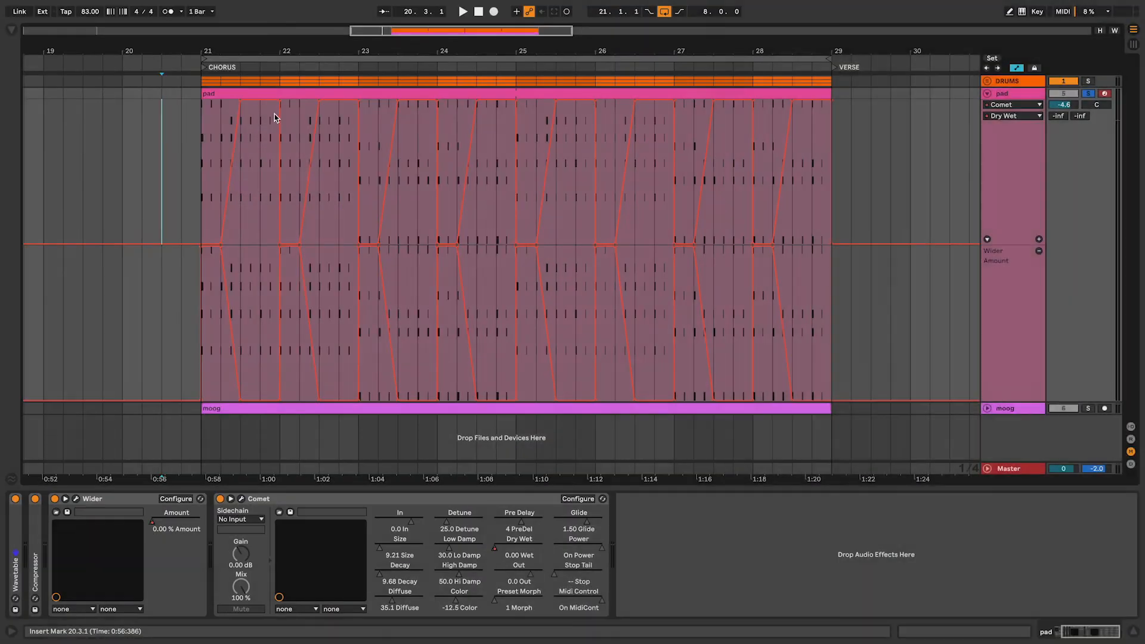
Ramp Comet Dry Wet down over the last beat of bars 21 and 22, and duplicate that two-bar automation through bar 28
{"action": "left_click_drag", "start_coordinate": [279, 103], "coordinate": [260, 101]}
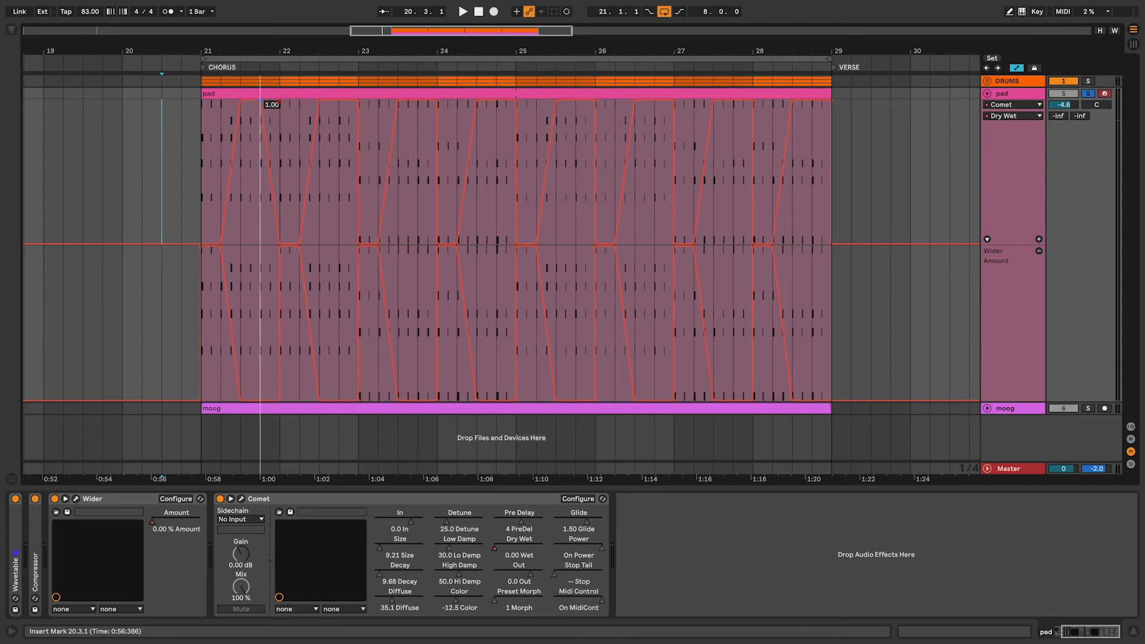
{"action": "left_click_drag", "start_coordinate": [358, 103], "coordinate": [206, 127]}
{"action": "key", "text": "ctrl+d"}
{"action": "key", "text": "ctrl+d"}
{"action": "key", "text": "ctrl+d"}
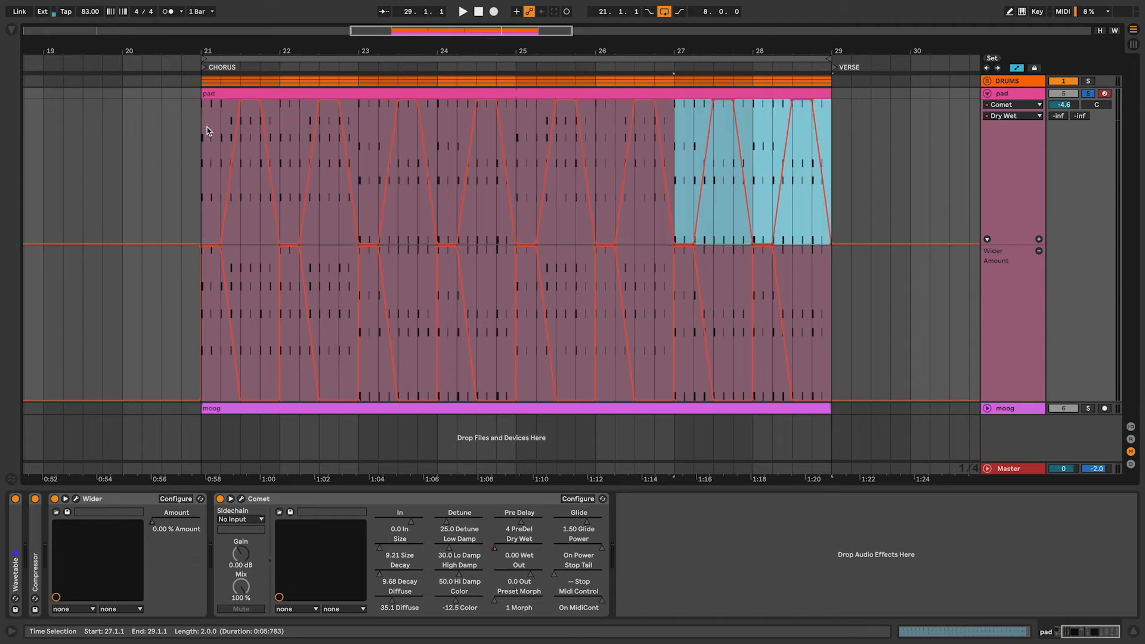
Play the chorus from bar 21 with the Comet and Wider plug-in windows open to check the automation
{"action": "left_click", "coordinate": [199, 139]}
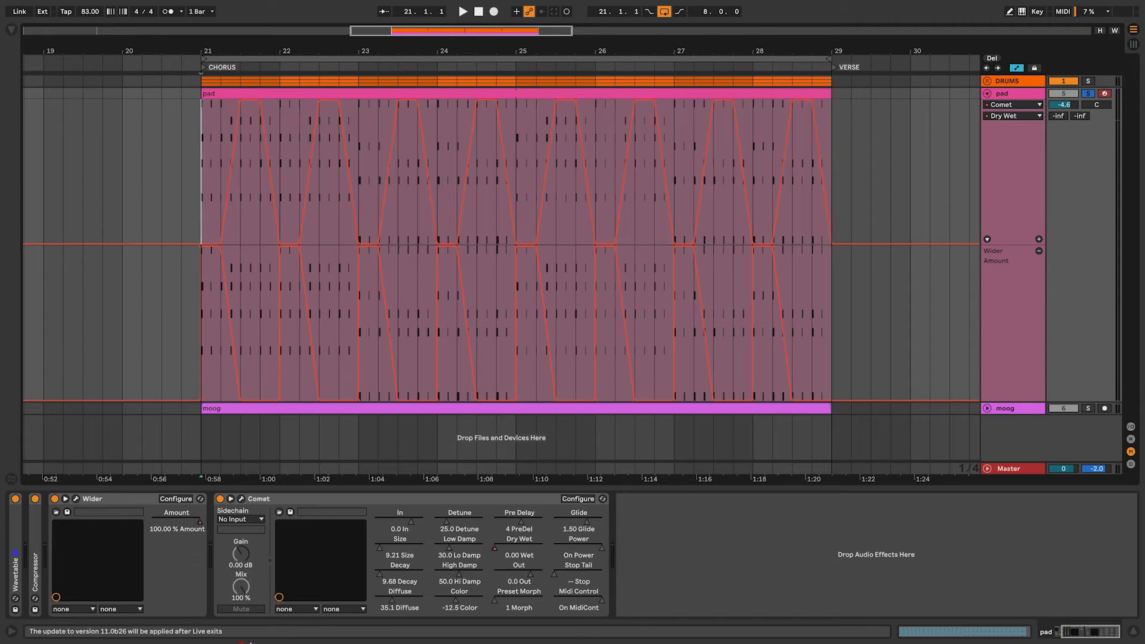
{"action": "key", "text": "space"}
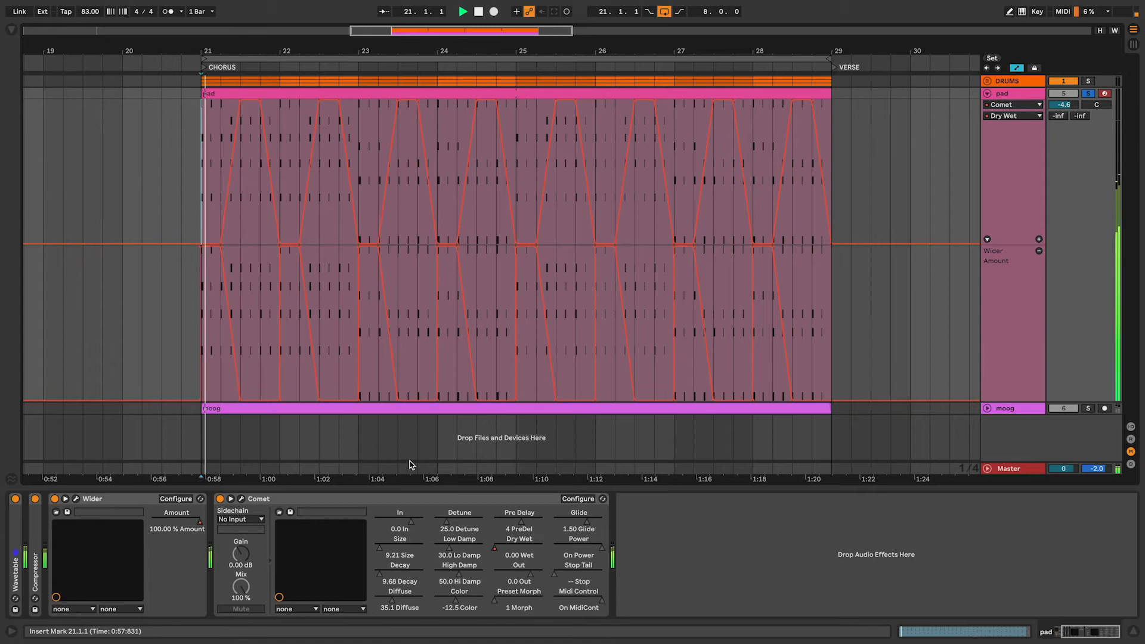
{"action": "left_click", "coordinate": [242, 499]}
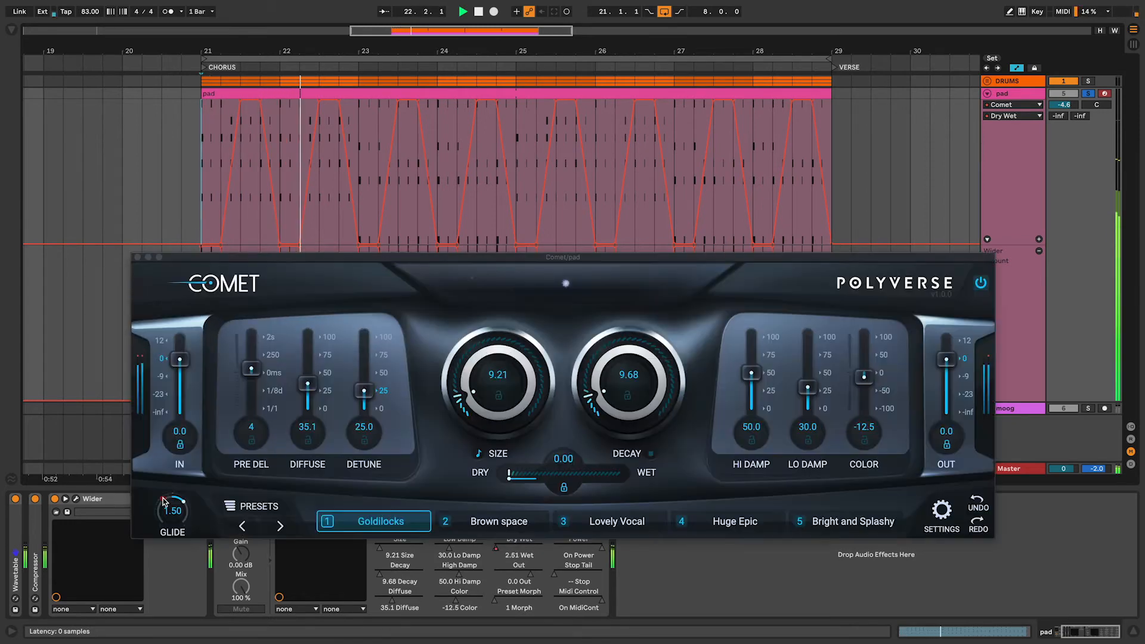
{"action": "left_click", "coordinate": [76, 499]}
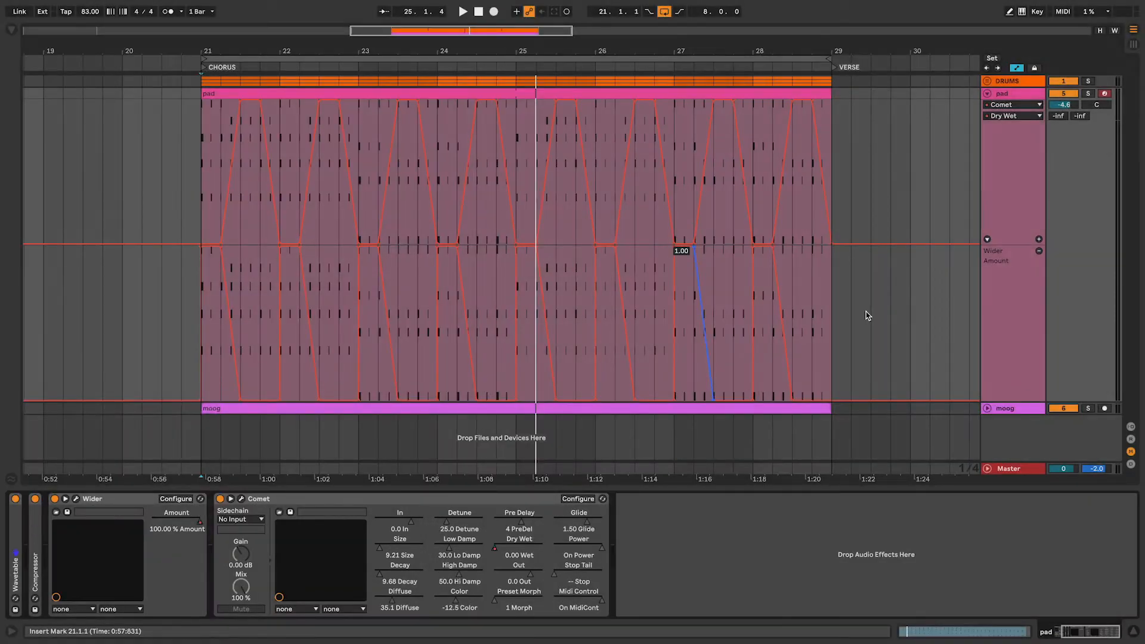
Add an automation lane to the pad track and show Comet's Size parameter in it
{"action": "left_click", "coordinate": [1039, 239]}
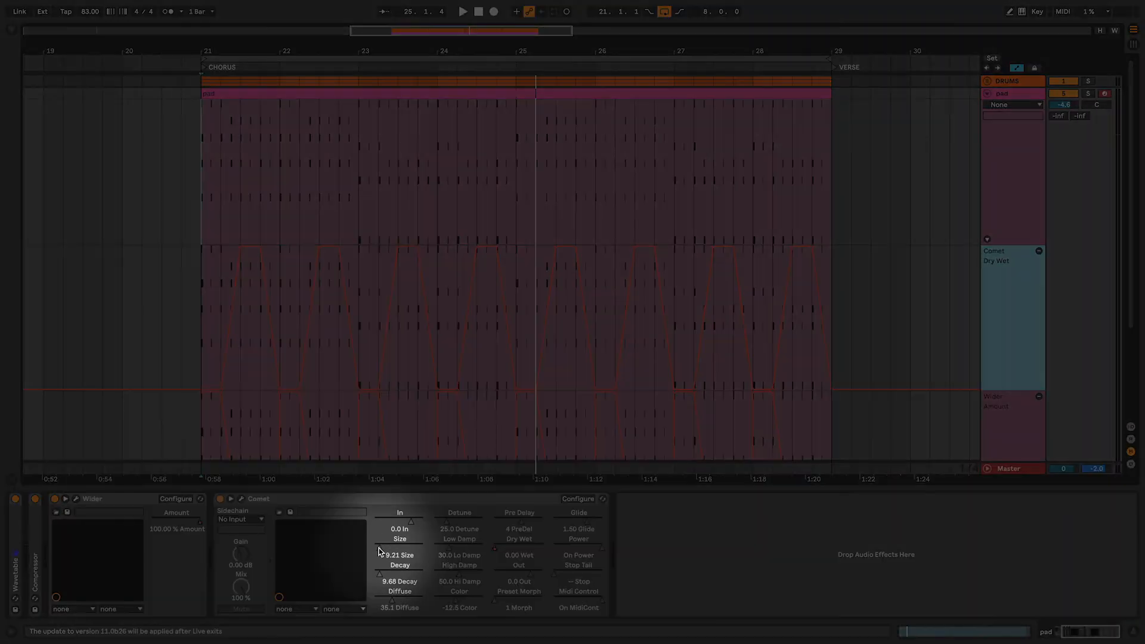
{"action": "right_click", "coordinate": [378, 549]}
{"action": "left_click", "coordinate": [417, 556]}
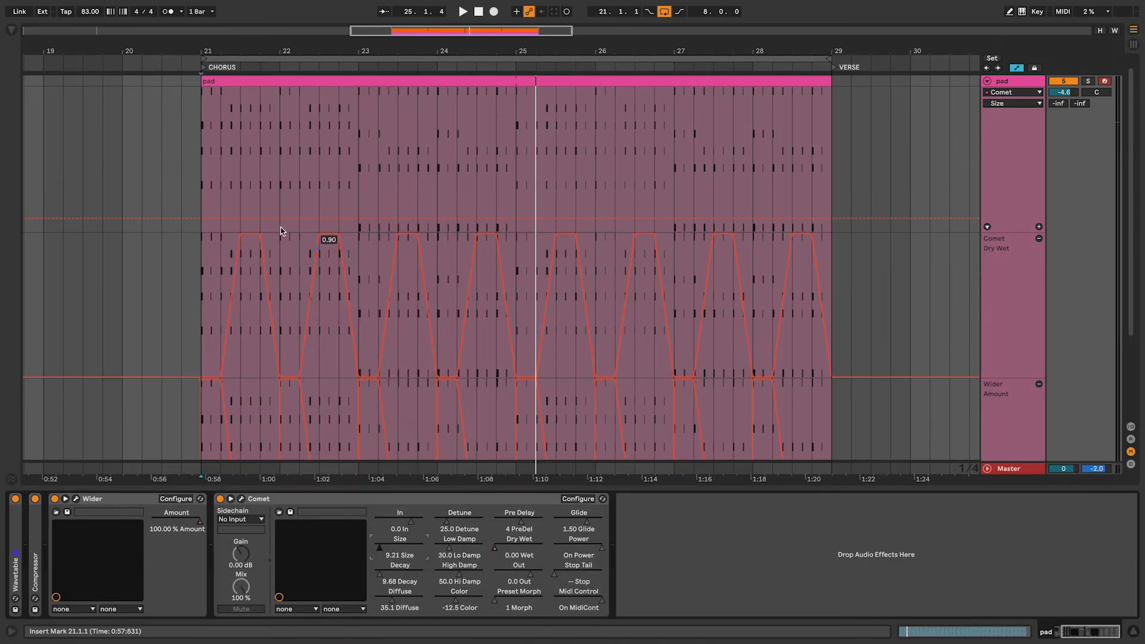
Shape small rises and dips in the Comet Size automation over bars 21 to 24, and duplicate them across bars 25 to 28
{"action": "left_click_drag", "start_coordinate": [204, 219], "coordinate": [339, 222]}
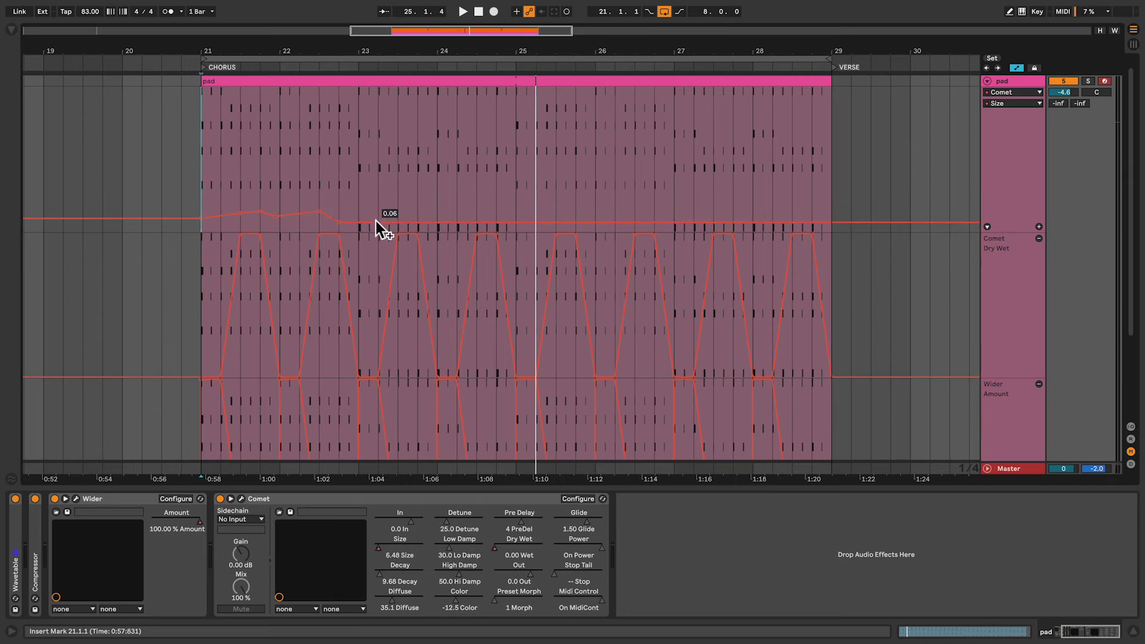
{"action": "left_click_drag", "start_coordinate": [400, 216], "coordinate": [416, 218]}
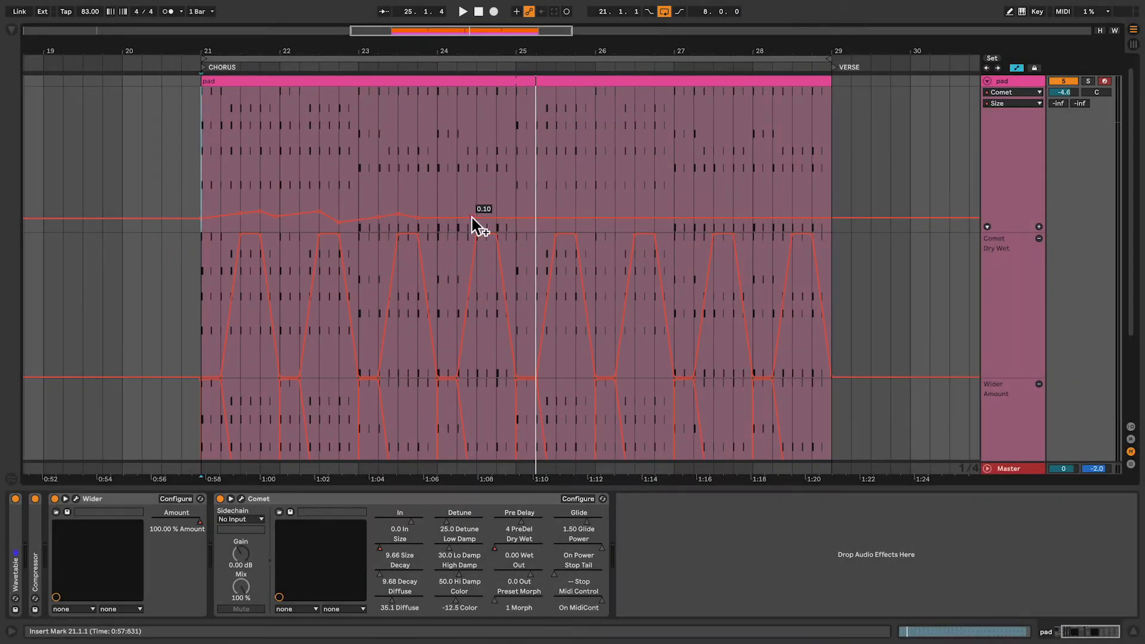
{"action": "left_click_drag", "start_coordinate": [485, 218], "coordinate": [203, 205]}
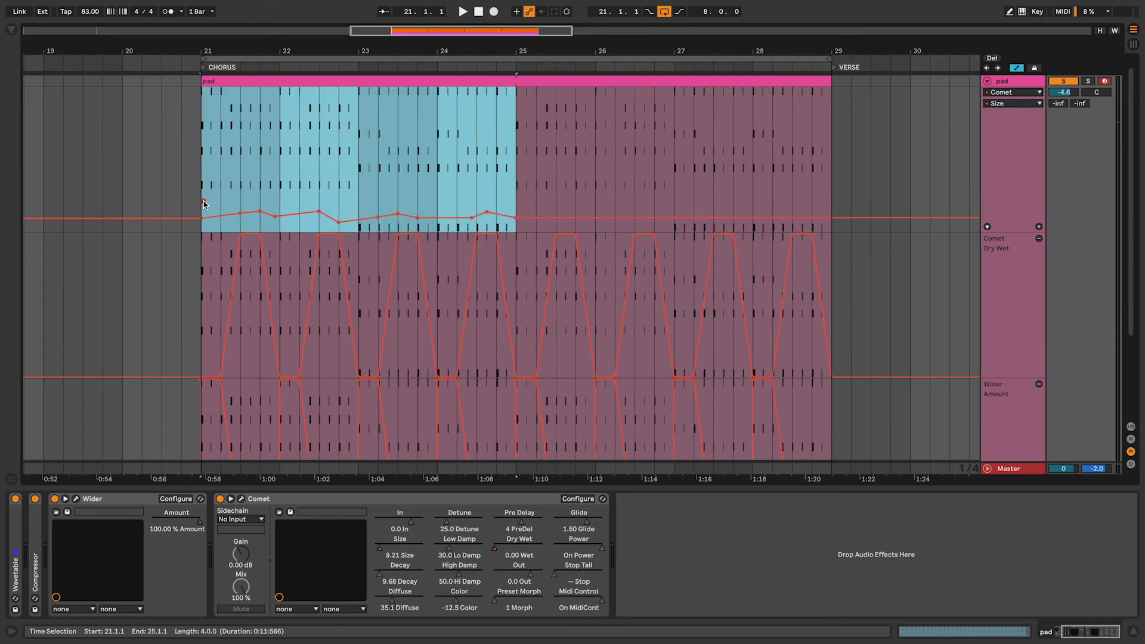
{"action": "key", "text": "ctrl+d"}
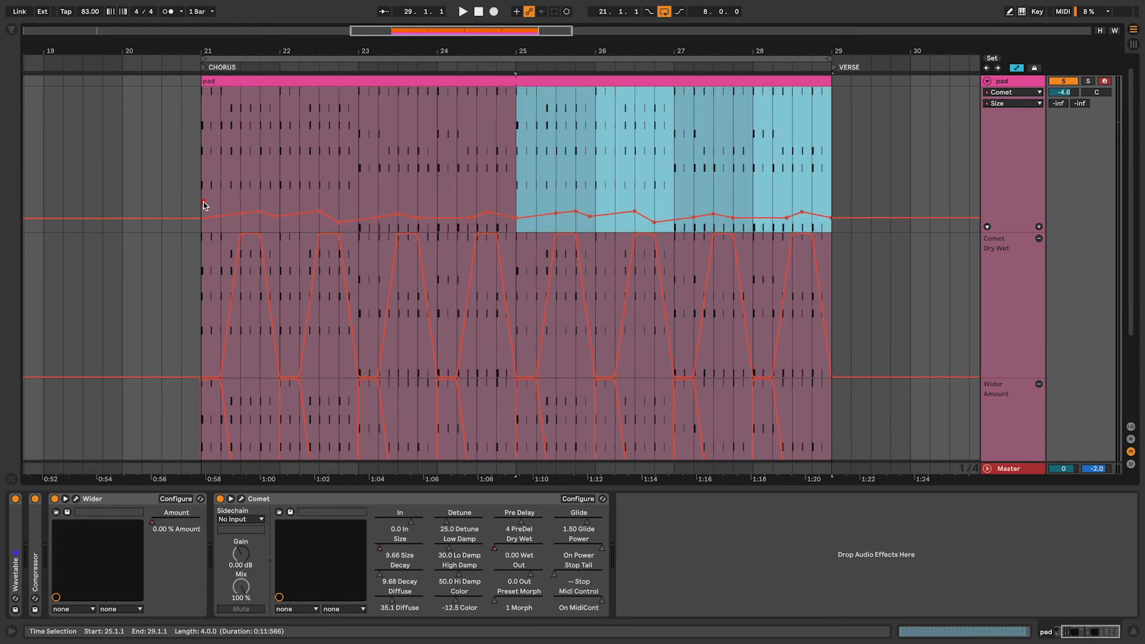
Open the Comet and Wider windows to watch the automation during playback, and unsolo the pad track
{"action": "left_click", "coordinate": [241, 499]}
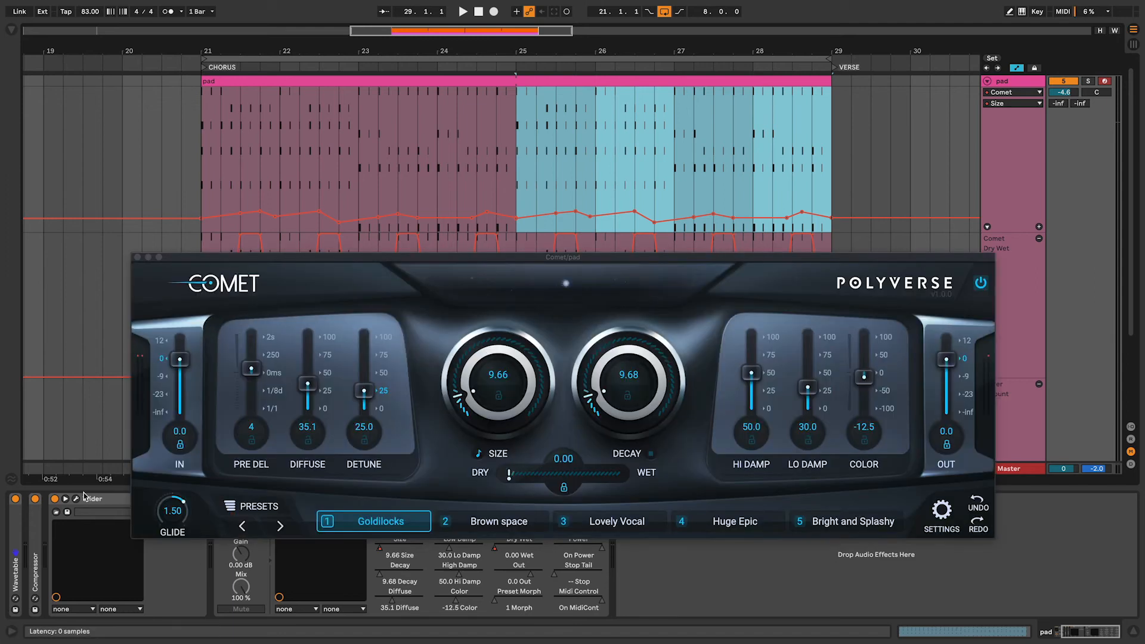
{"action": "left_click", "coordinate": [77, 499]}
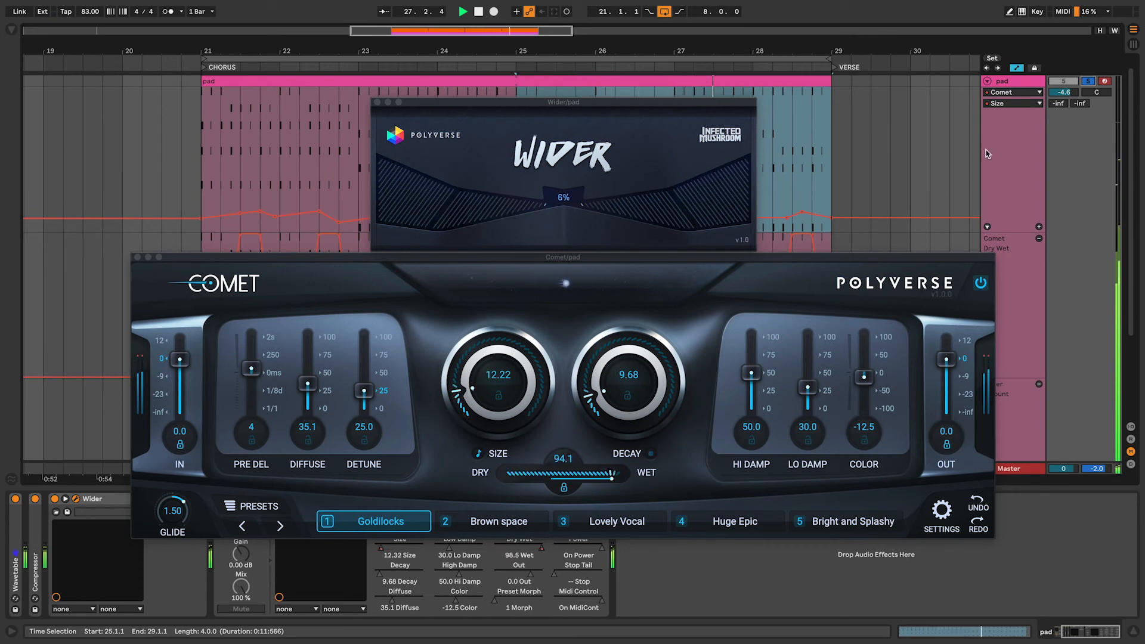
{"action": "left_click", "coordinate": [1085, 81]}
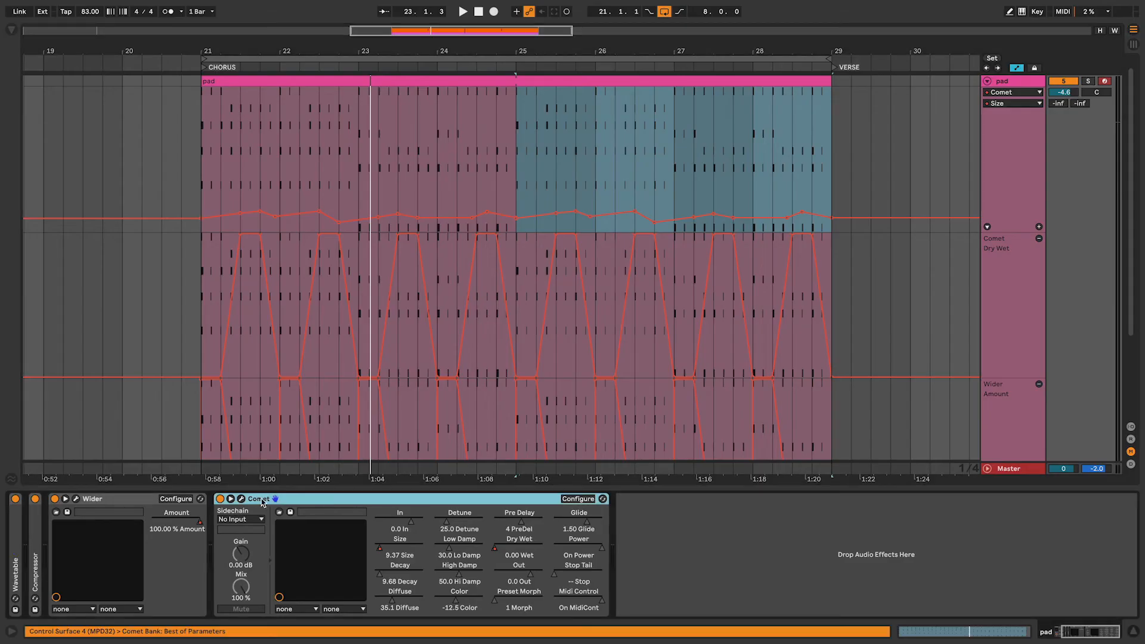
Group Wider and Comet into an Audio Effect Rack on the pad track, and switch the rack off during playback
{"action": "key", "text": "ctrl+g"}
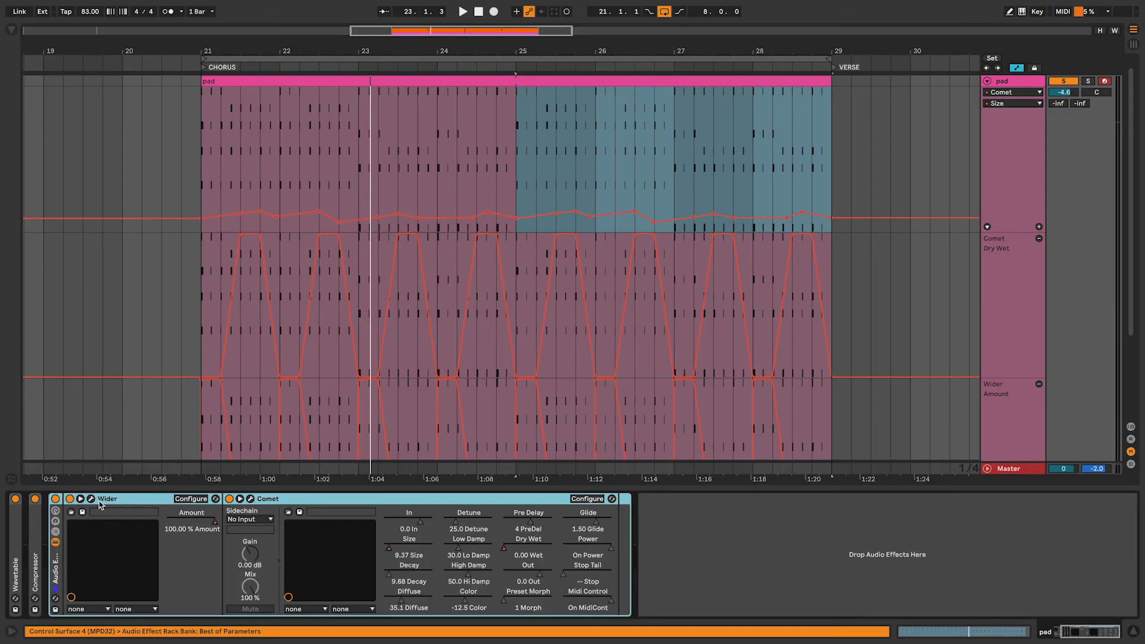
{"action": "left_click", "coordinate": [56, 498]}
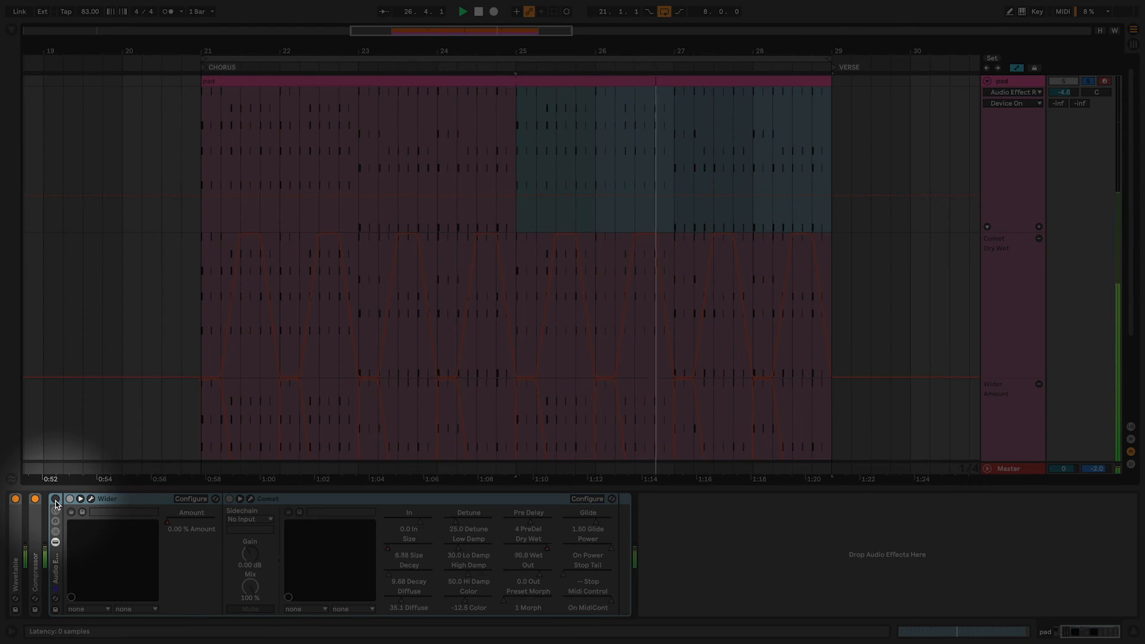
Switch the Audio Effect Rack back on for comparison, unsolo the pad track, and bypass the rack again
{"action": "left_click", "coordinate": [55, 499]}
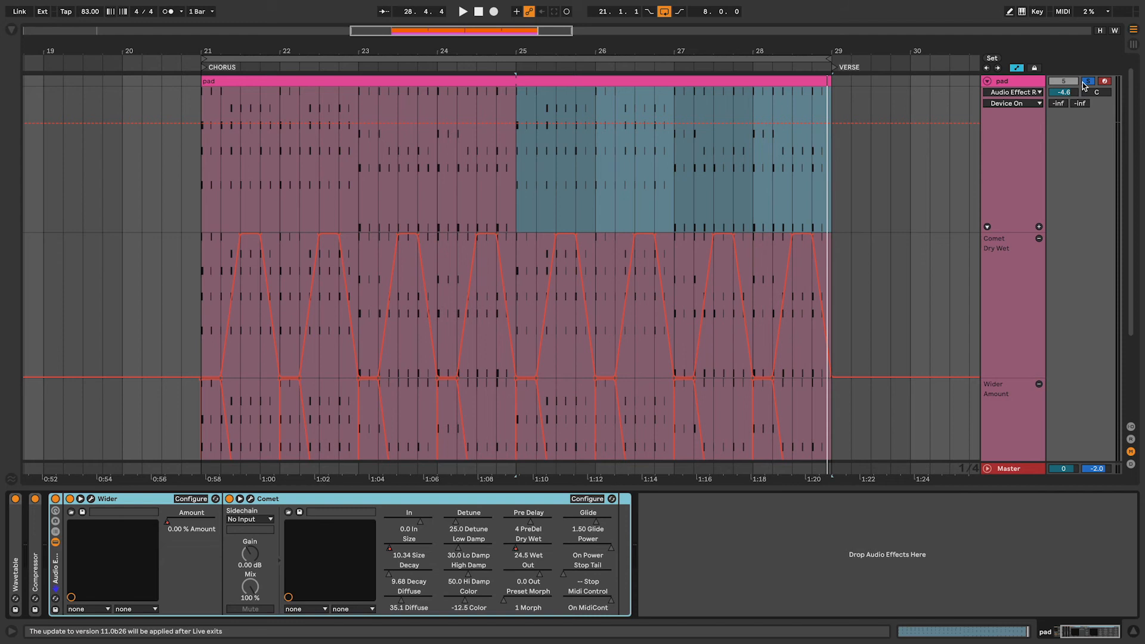
{"action": "left_click", "coordinate": [1087, 82]}
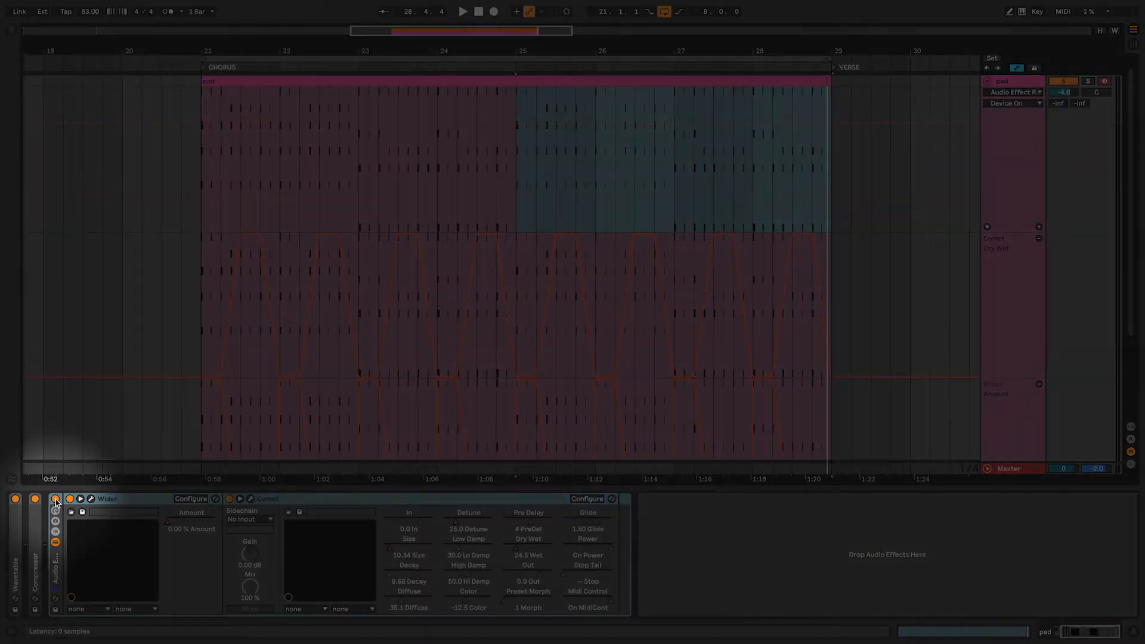
{"action": "left_click", "coordinate": [55, 500]}
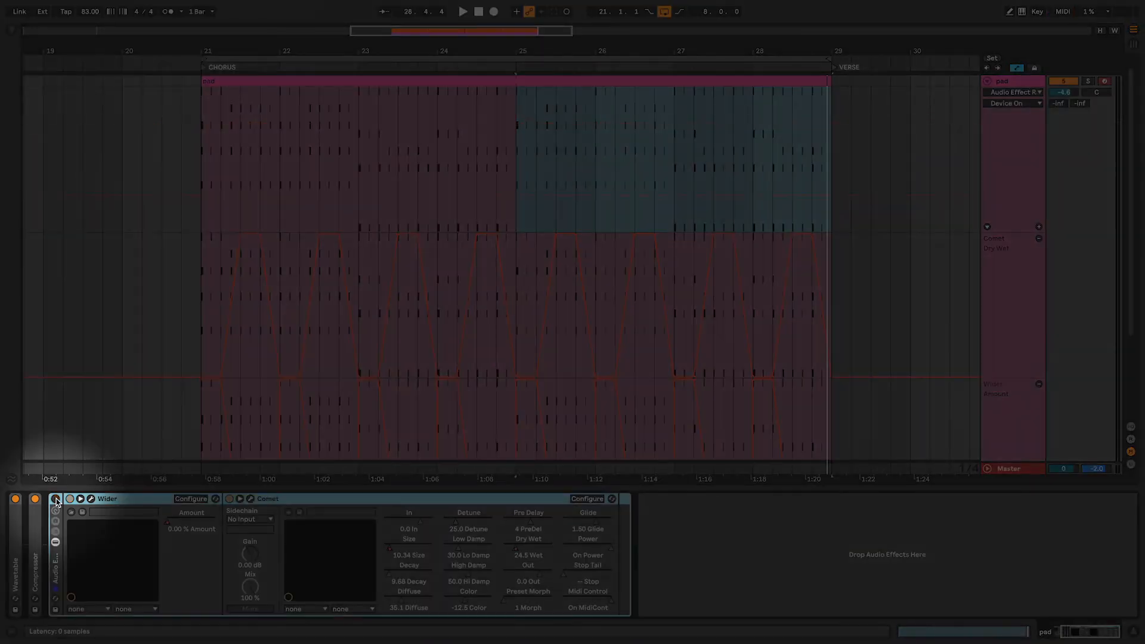